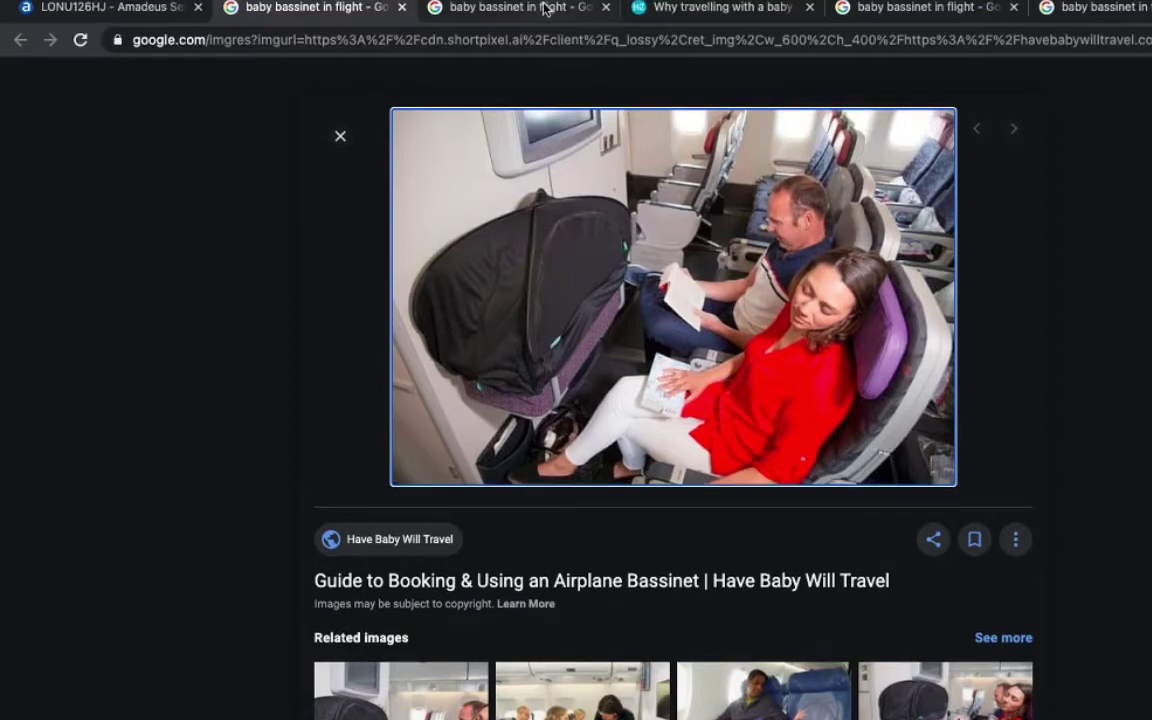
- Look through the example photos of baby bassinets on aircraft in the open Google image results
{"action": "left_click", "coordinate": [545, 8]}
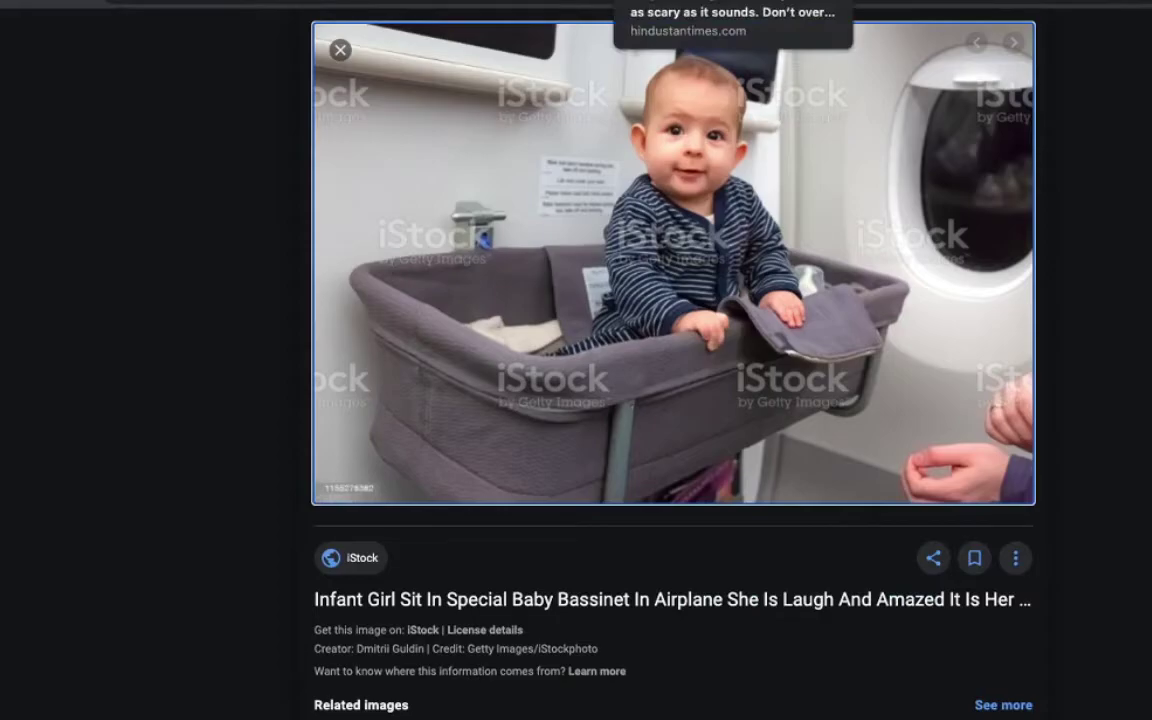
{"action": "left_click", "coordinate": [690, 2]}
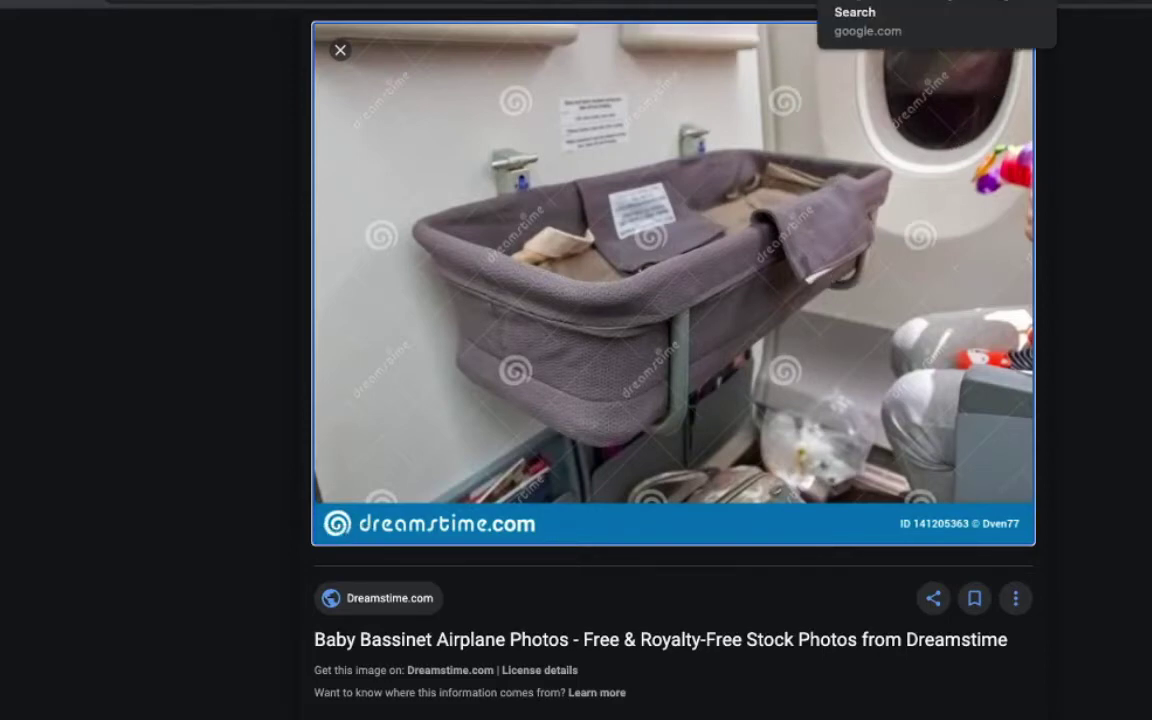
{"action": "key", "text": "Right"}
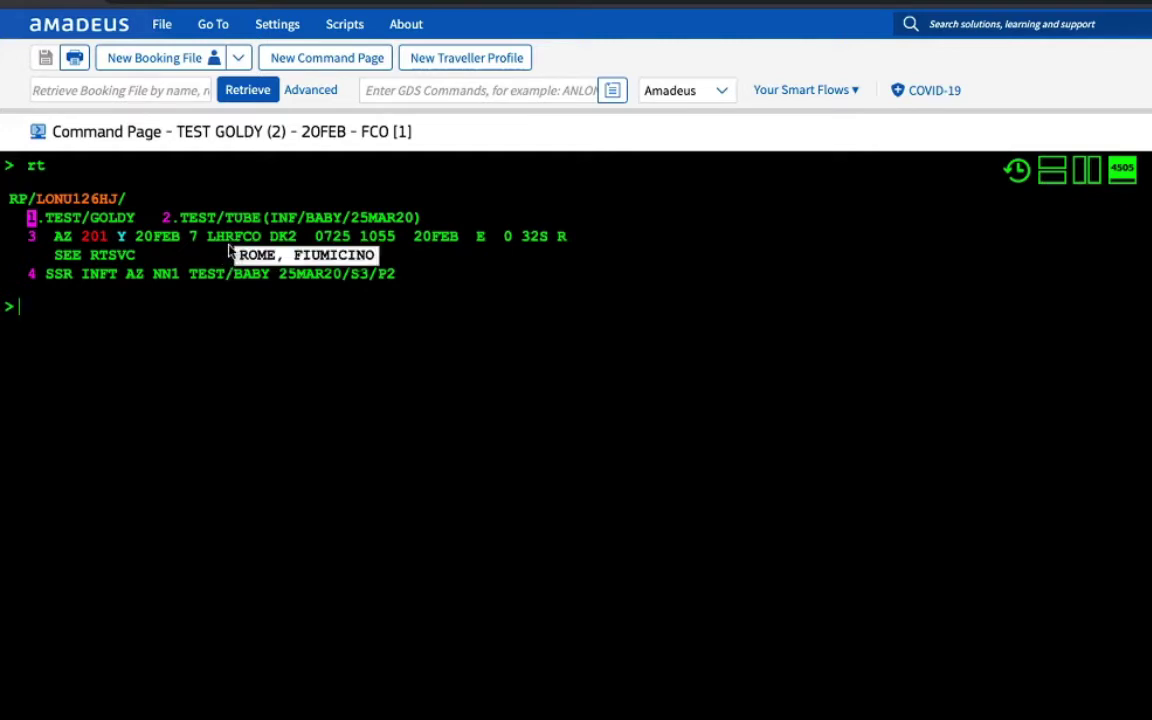
{"action": "mouse_move", "coordinate": [244, 250]}
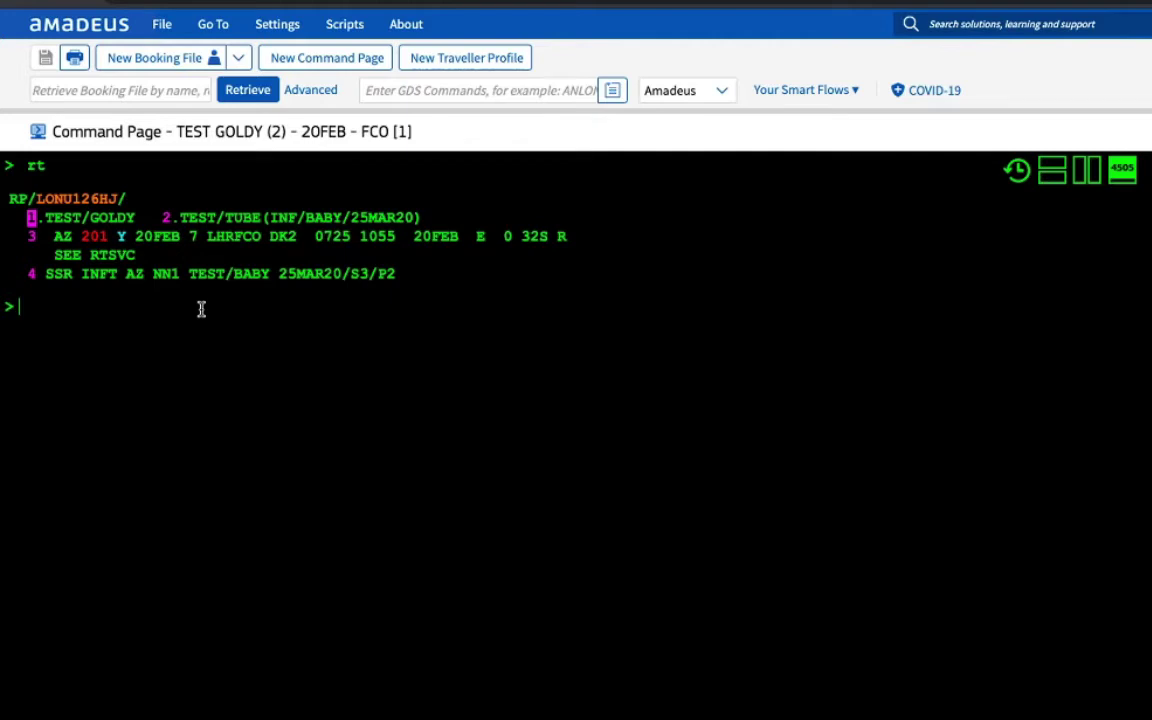
{"action": "type", "text": "sr"}
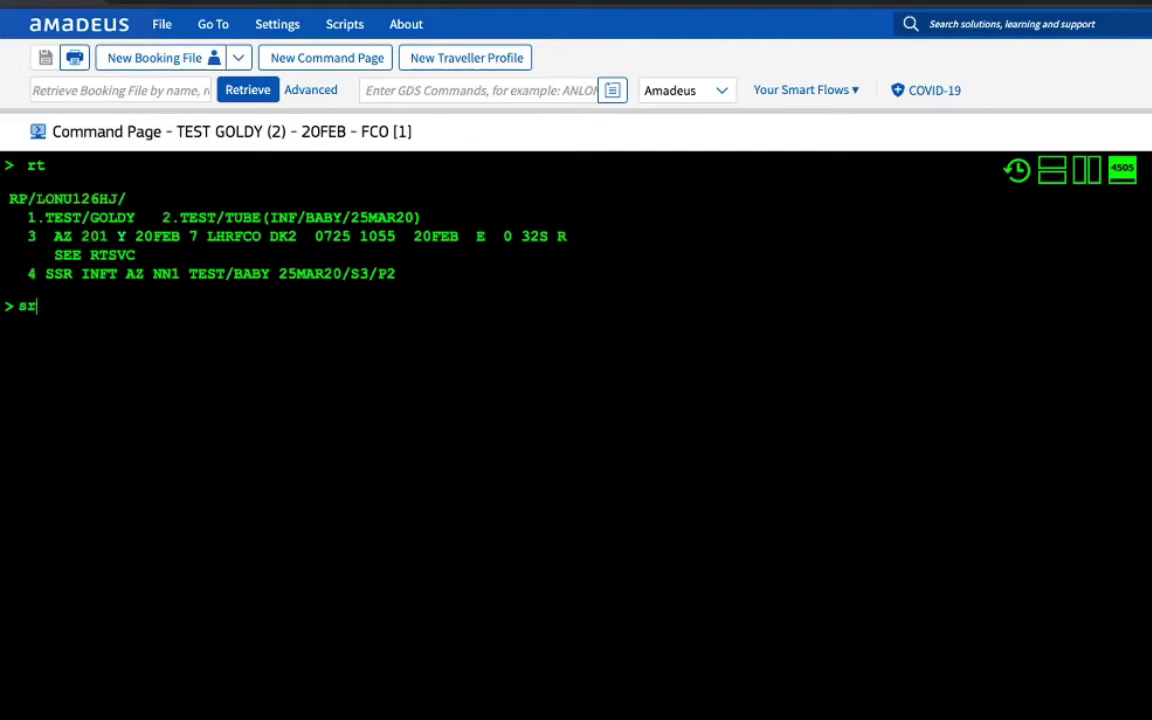
{"action": "key", "text": "BackSpace"}
{"action": "key", "text": "BackSpace"}
{"action": "type", "text": "sr"}
{"action": "key", "text": "BackSpace"}
{"action": "key", "text": "BackSpace"}
- Request a baby bassinet for passenger 2 on flight segment 3 with the entry SRBSCT/P2/S3
{"action": "type", "text": "SRBSCT"}
{"action": "type", "text": "/"}
{"action": "type", "text": "P2"}
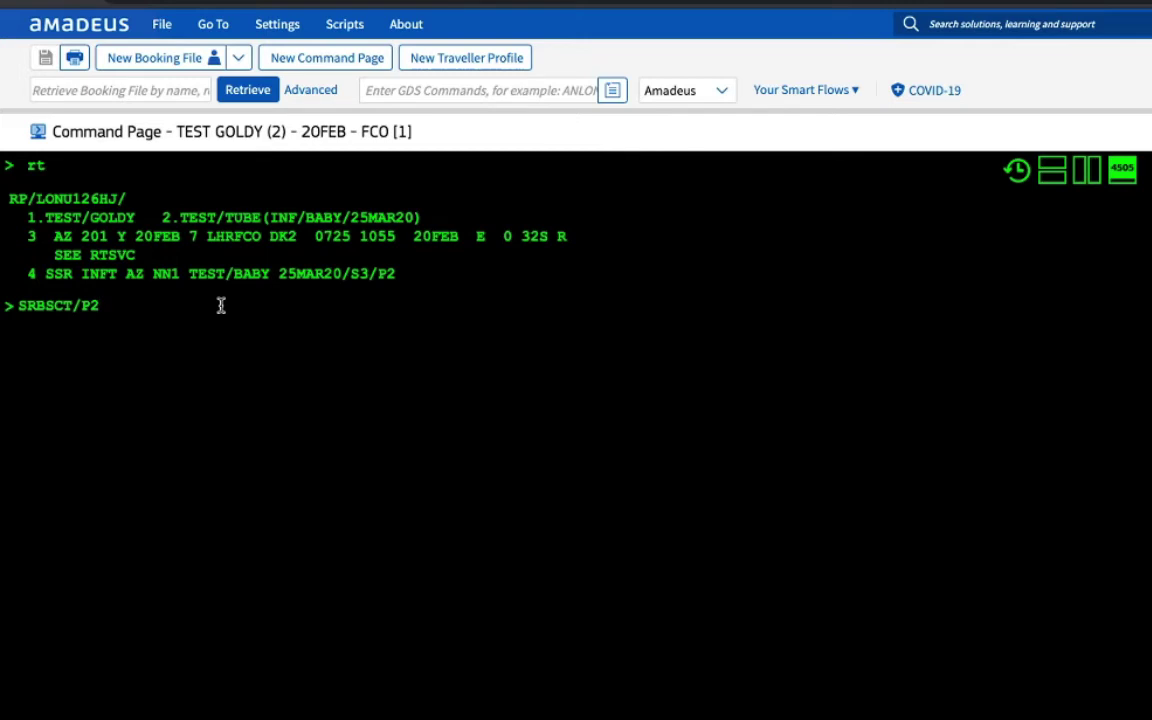
{"action": "type", "text": "/S3"}
{"action": "key", "text": "Return"}
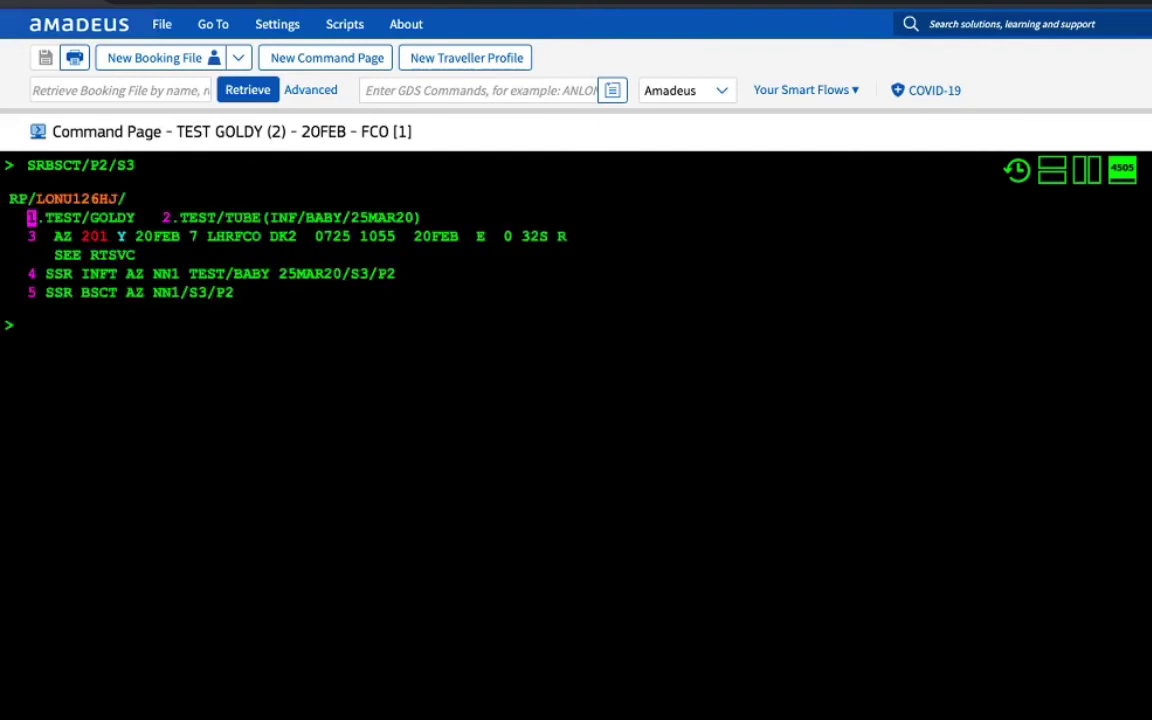
- Write the status codes NN/HN on the command line as a note and clear them without submitting
{"action": "mouse_move", "coordinate": [210, 236]}
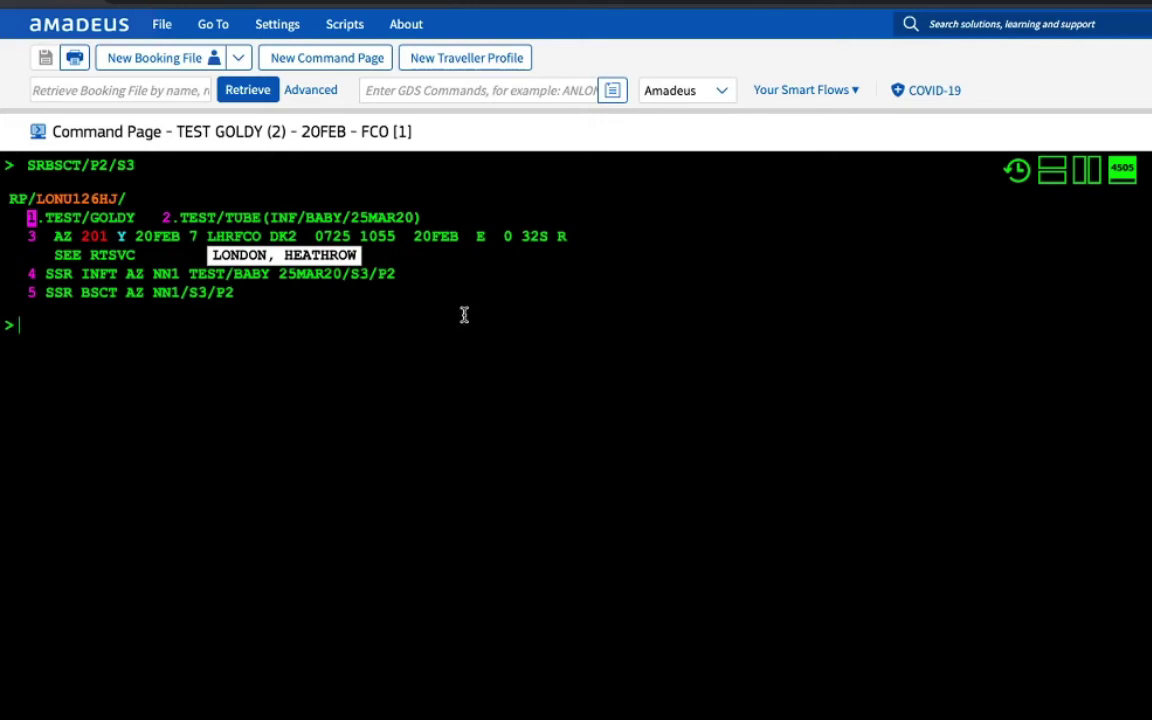
{"action": "left_click", "coordinate": [321, 295]}
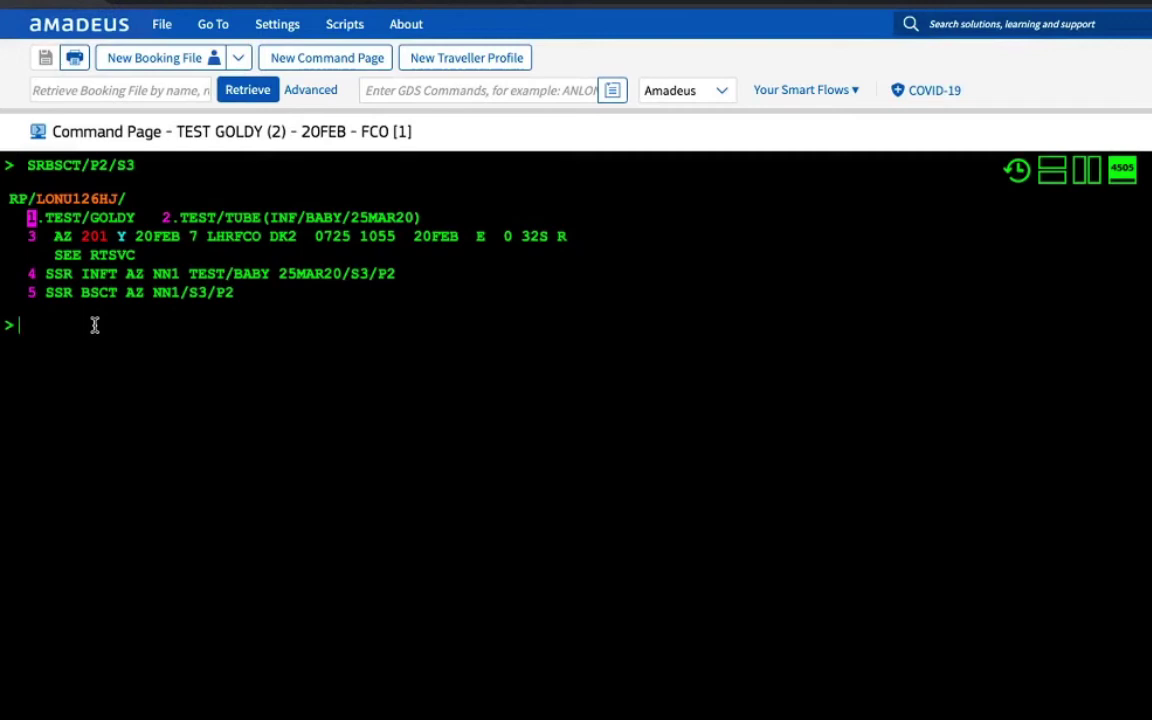
{"action": "type", "text": "NN/HN"}
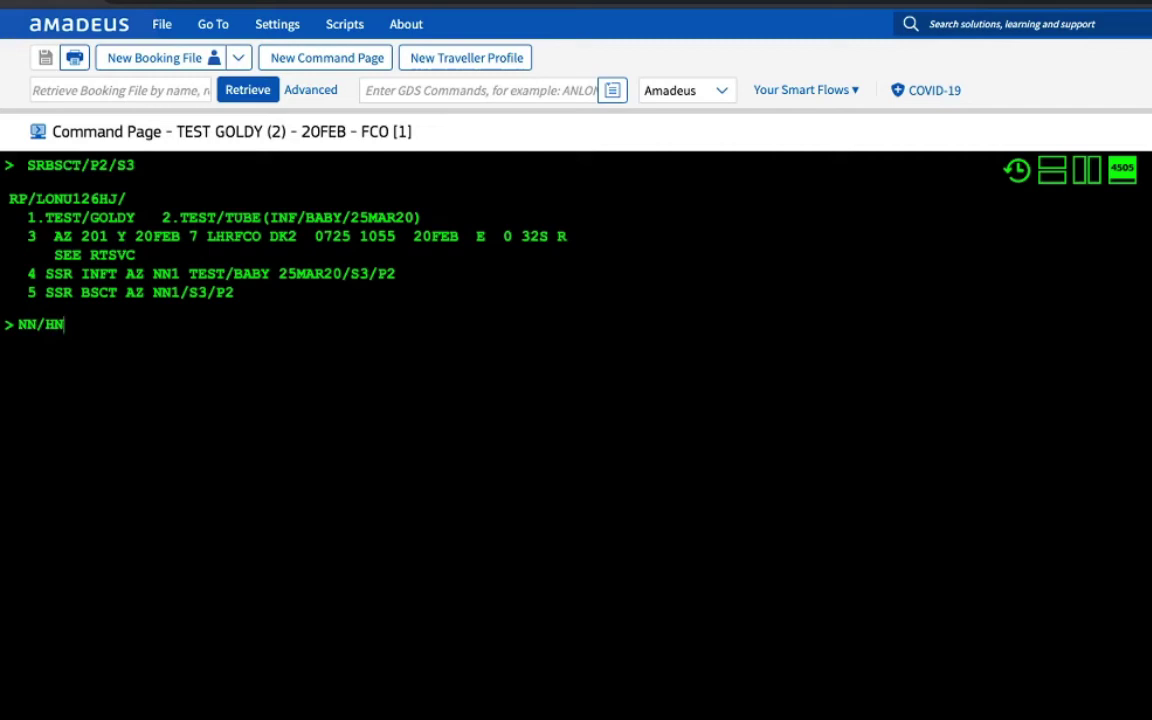
{"action": "key", "text": "BackSpace"}
{"action": "key", "text": "BackSpace"}
{"action": "key", "text": "BackSpace"}
{"action": "key", "text": "BackSpace"}
{"action": "key", "text": "BackSpace"}
- Write the status codes HK/KK on the command line as a note and clear them without submitting
{"action": "type", "text": "HK/KK"}
{"action": "key", "text": "BackSpace"}
{"action": "key", "text": "BackSpace"}
{"action": "key", "text": "BackSpace"}
{"action": "key", "text": "BackSpace"}
{"action": "key", "text": "BackSpace"}
- Write the status codes NO/UN/UC on the command line as a note and clear them without submitting
{"action": "type", "text": "NO/UN/C"}
{"action": "key", "text": "BackSpace"}
{"action": "type", "text": "UC"}
{"action": "key", "text": "BackSpace"}
{"action": "key", "text": "BackSpace"}
{"action": "key", "text": "BackSpace"}
{"action": "key", "text": "BackSpace"}
{"action": "key", "text": "BackSpace"}
{"action": "key", "text": "BackSpace"}
{"action": "key", "text": "BackSpace"}
{"action": "key", "text": "BackSpace"}
- Ignore the current booking with the entry IG
{"action": "type", "text": "IG"}
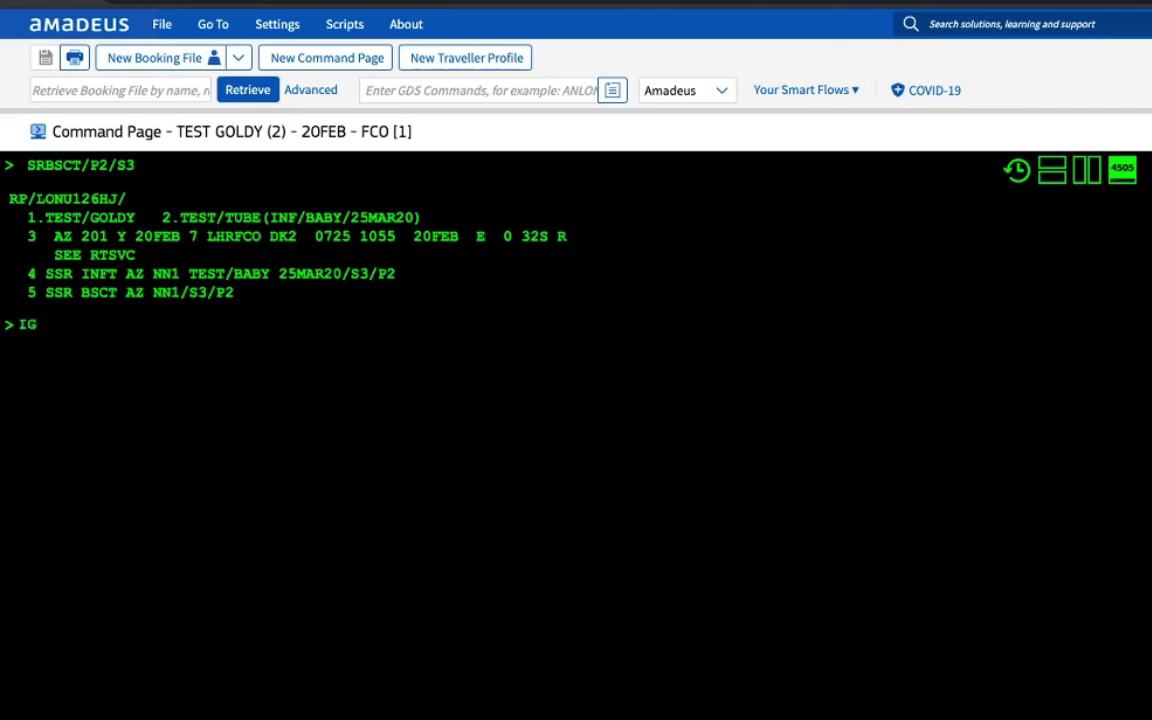